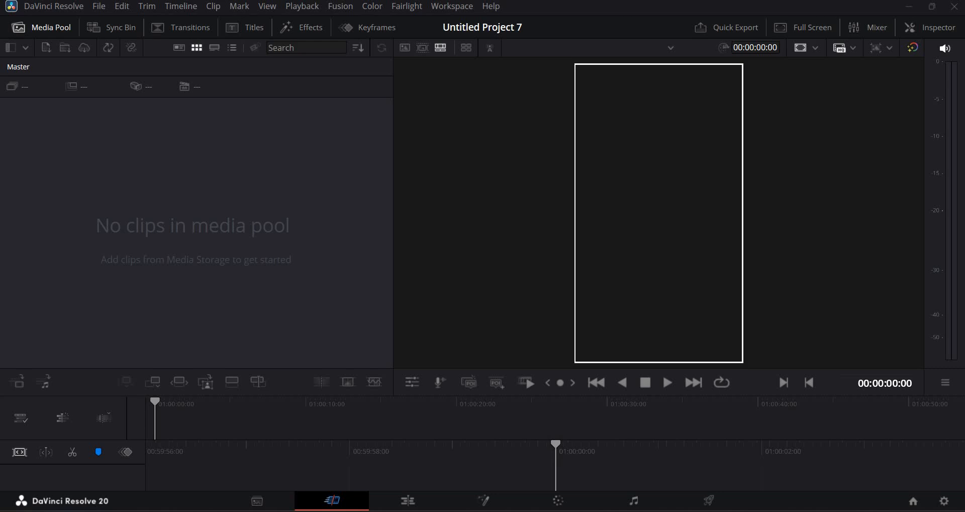
# Try to play 20260221_113529 from the test folder in Media Player, declining the HEVC codec purchase, and close the player
pyautogui.moveTo(964, 210); pyautogui.dragTo(459, 159)
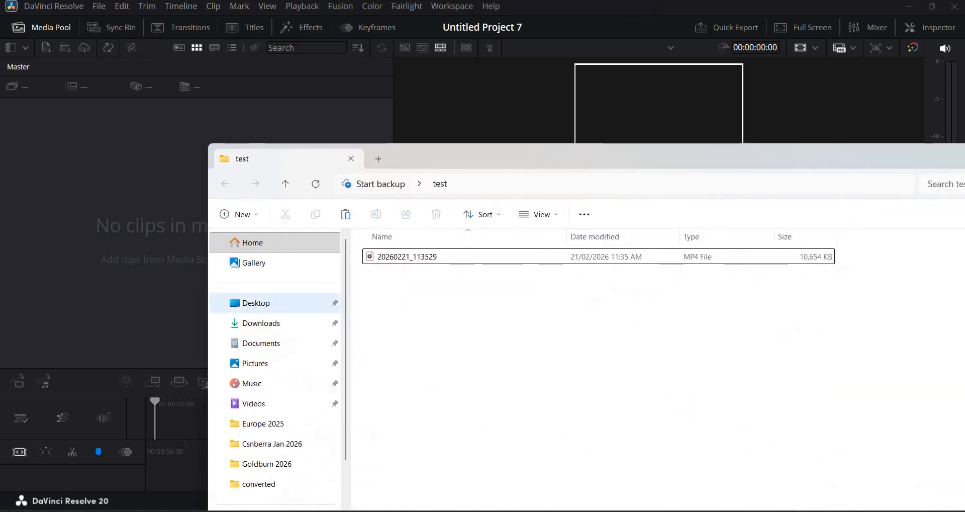
pyautogui.click(407, 257)
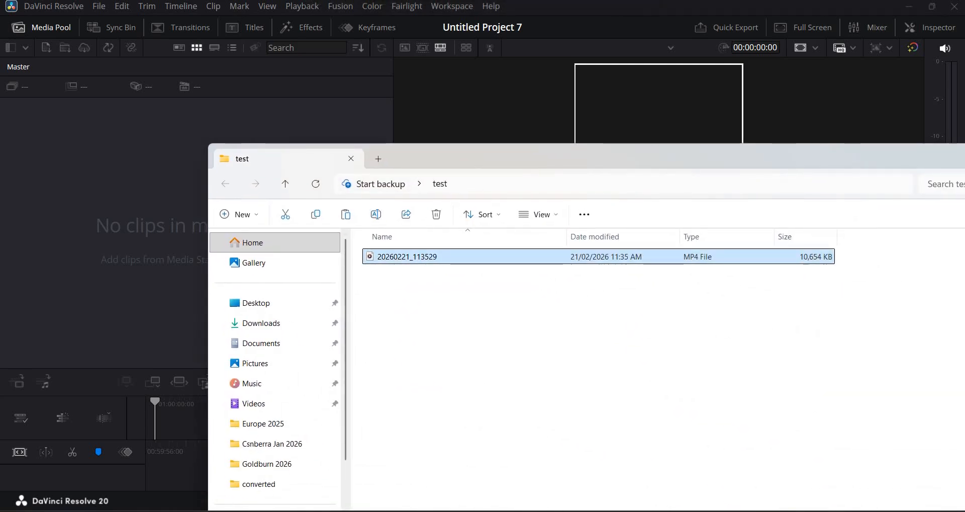
pyautogui.doubleClick(409, 257)
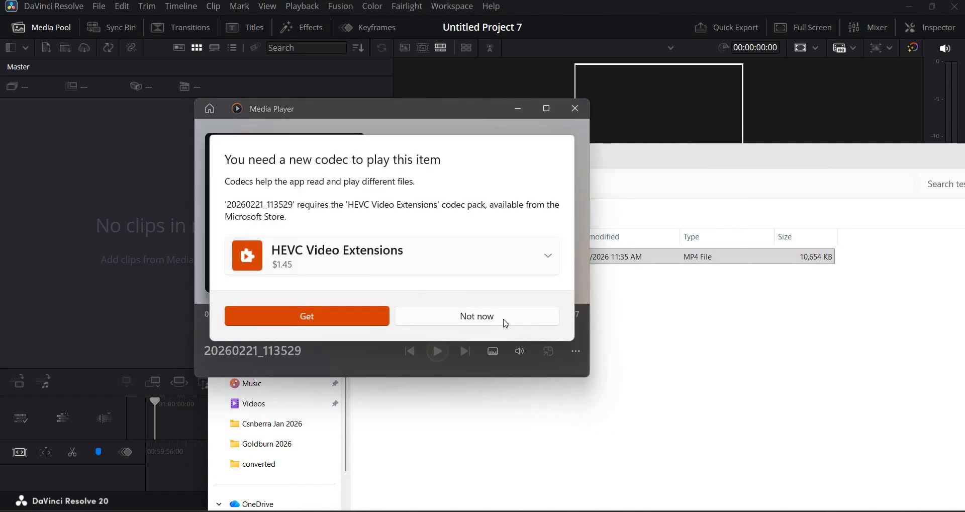
pyautogui.click(478, 321)
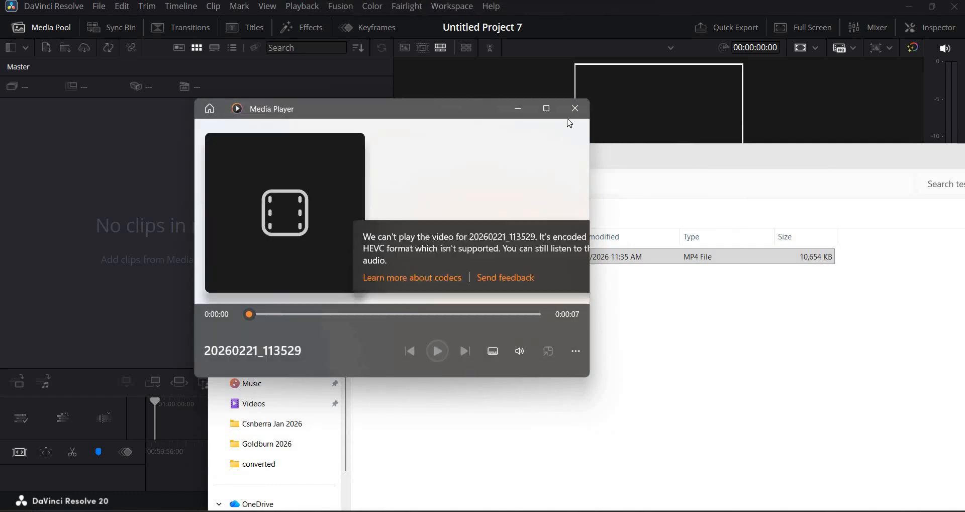
pyautogui.hotkey('alt', 'F4')
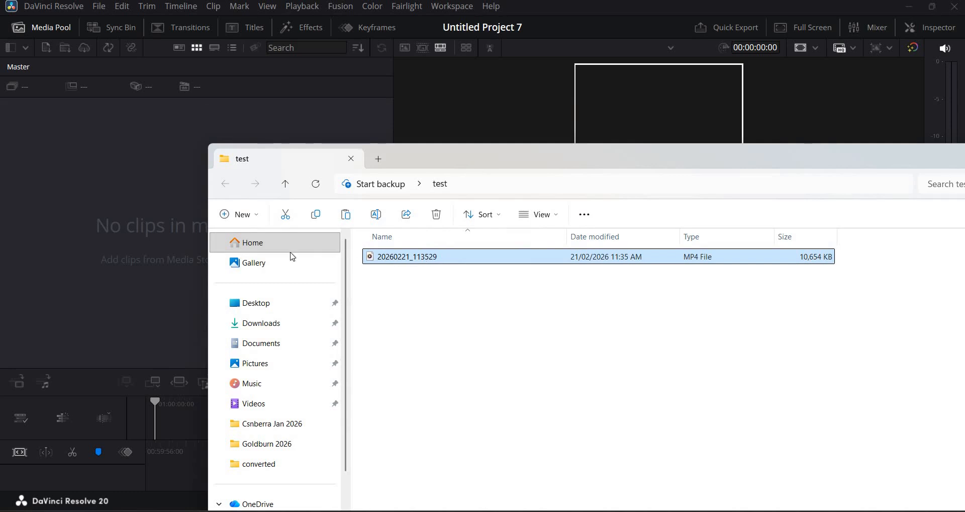
# Import 20260221_113529 from the test folder into the DaVinci Resolve media pool without changing the project frame rate
pyautogui.moveTo(292, 256); pyautogui.dragTo(132, 230)
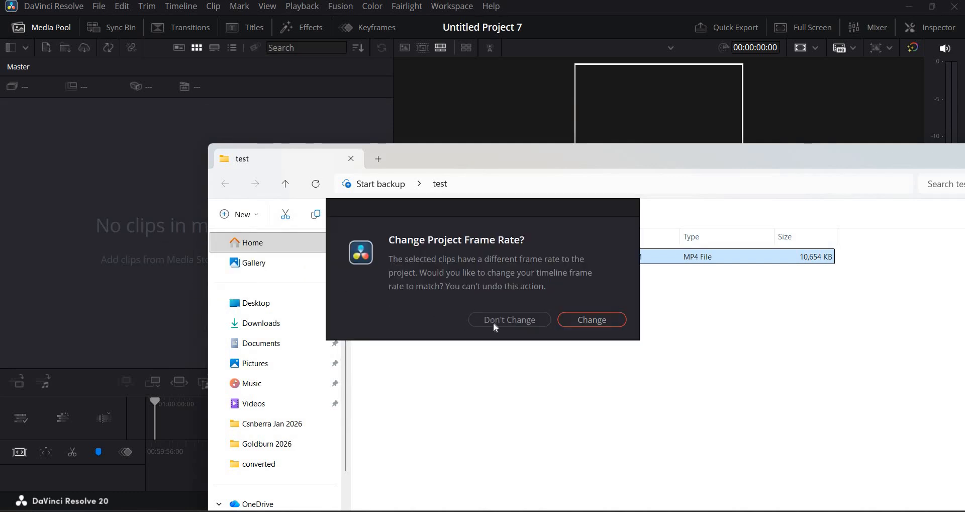
pyautogui.click(495, 321)
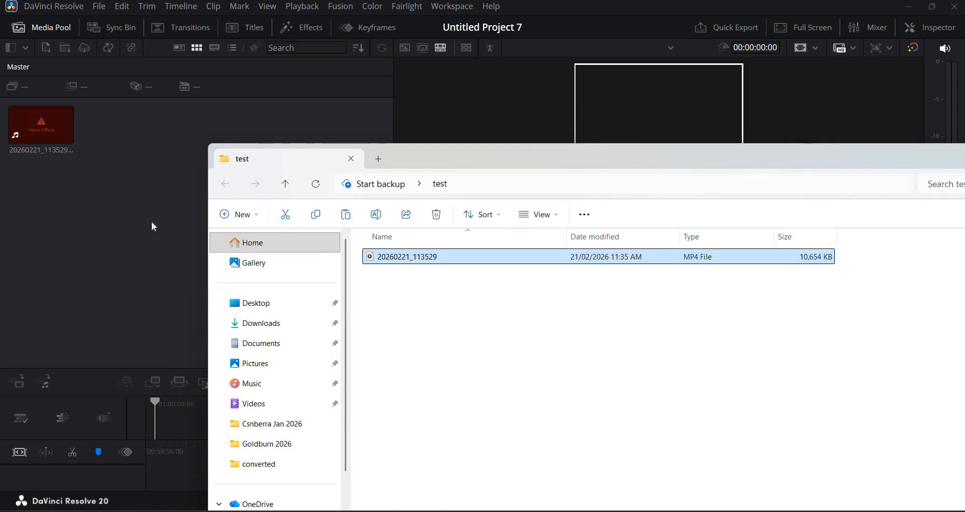
pyautogui.click(152, 226)
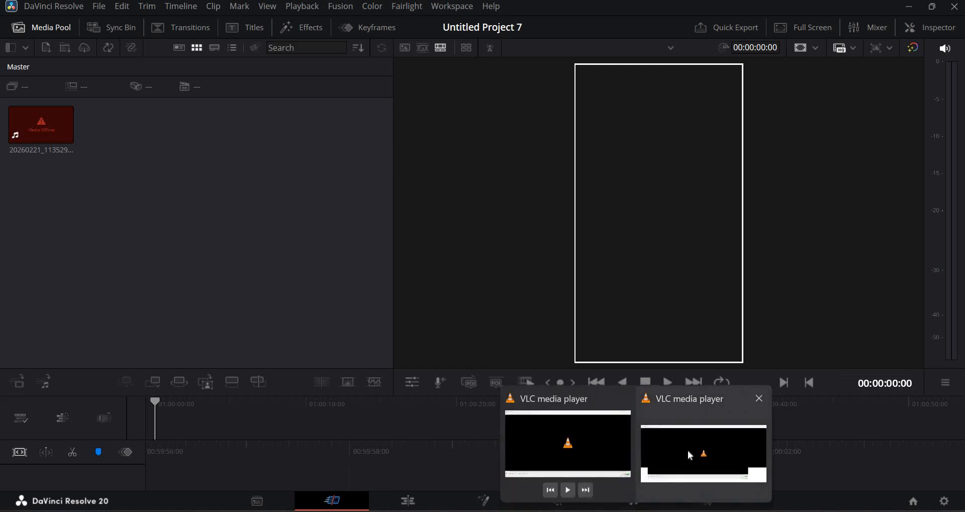
# Switch to VLC media player and place its window over the DaVinci Resolve workspace with its menus in view
pyautogui.moveTo(700, 413)
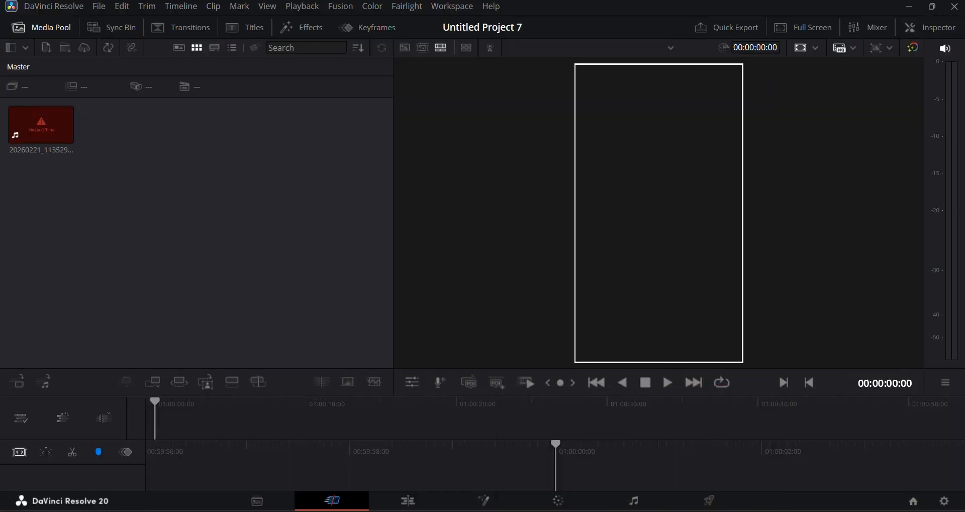
pyautogui.moveTo(569, 140); pyautogui.dragTo(514, 111)
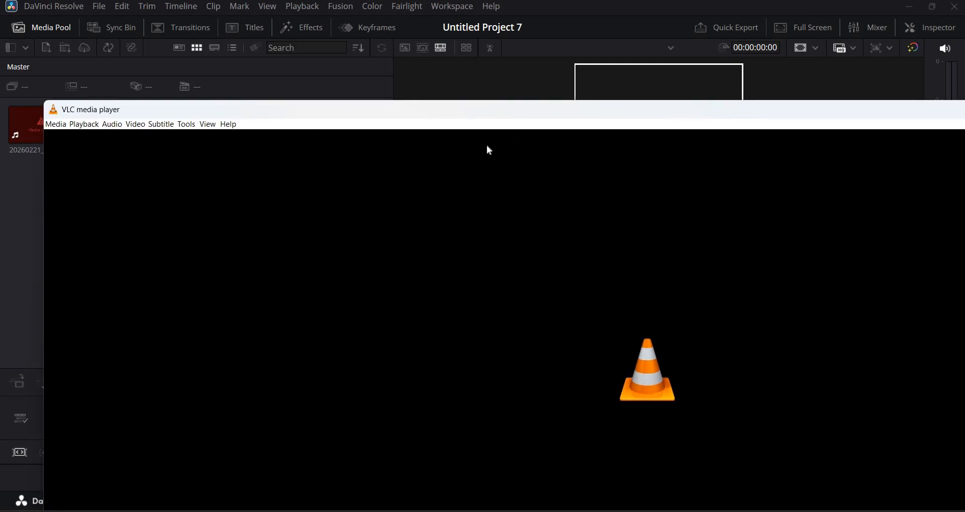
pyautogui.moveTo(110, 64); pyautogui.dragTo(125, 47)
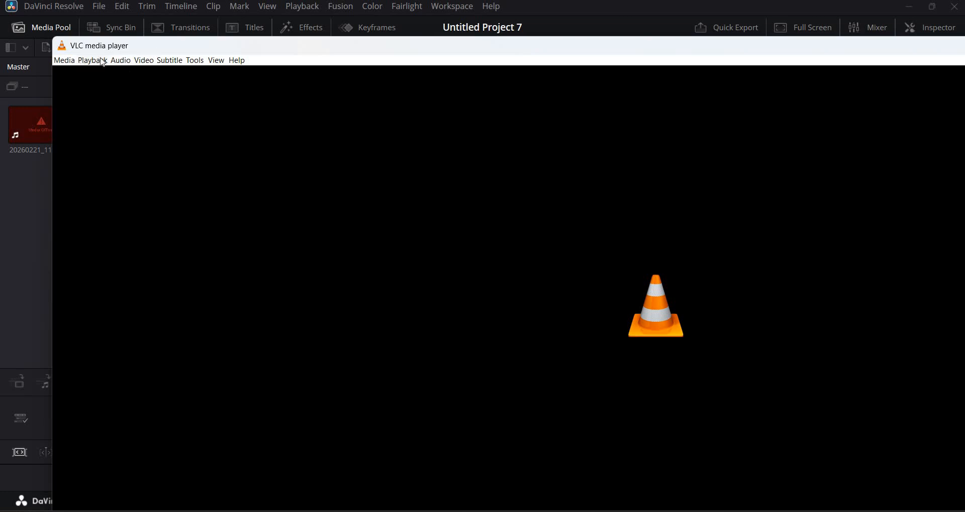
pyautogui.moveTo(171, 49); pyautogui.dragTo(137, 43)
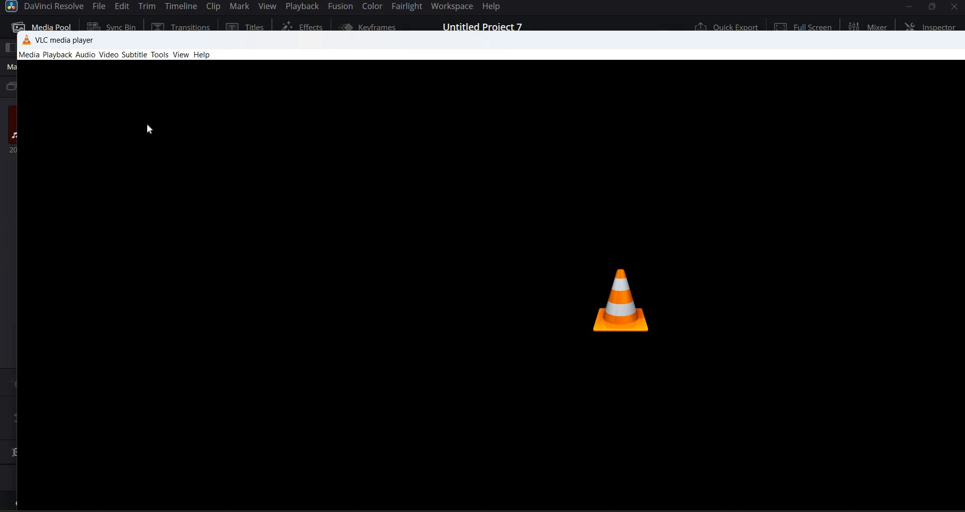
pyautogui.moveTo(139, 39); pyautogui.dragTo(253, 48)
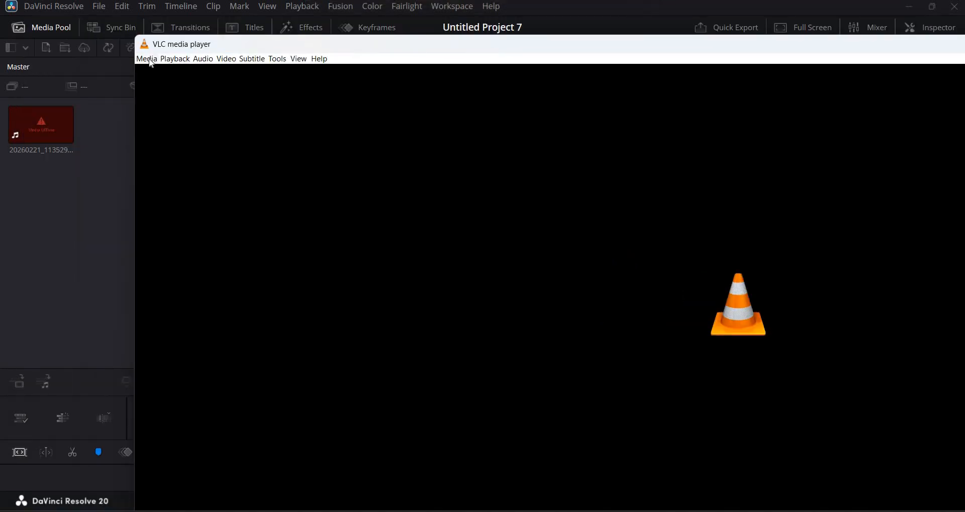
# Open VLC's Convert / Save dialog and add 20260221_113529.mp4 from the test folder on the Desktop as the source
pyautogui.click(151, 63)
pyautogui.click(192, 47)
pyautogui.click(152, 64)
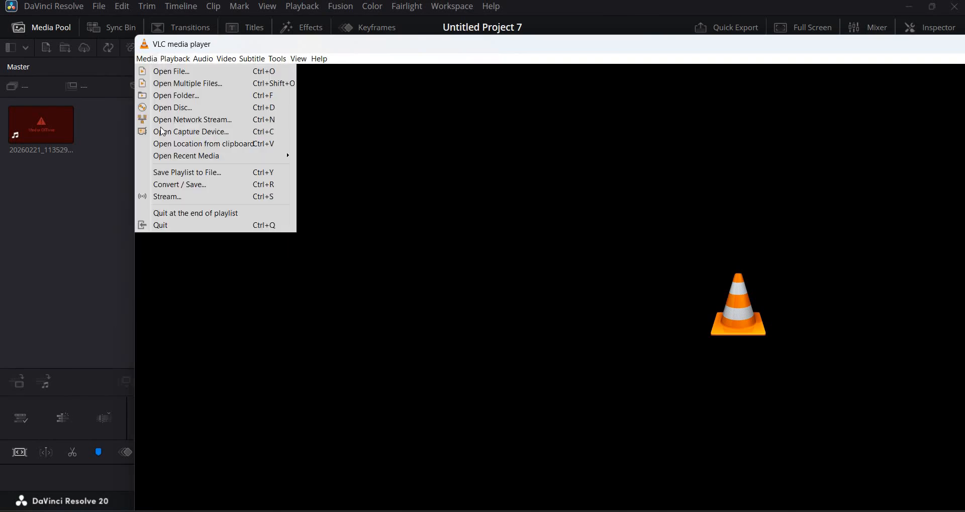
pyautogui.click(195, 185)
pyautogui.moveTo(639, 200); pyautogui.dragTo(244, 131)
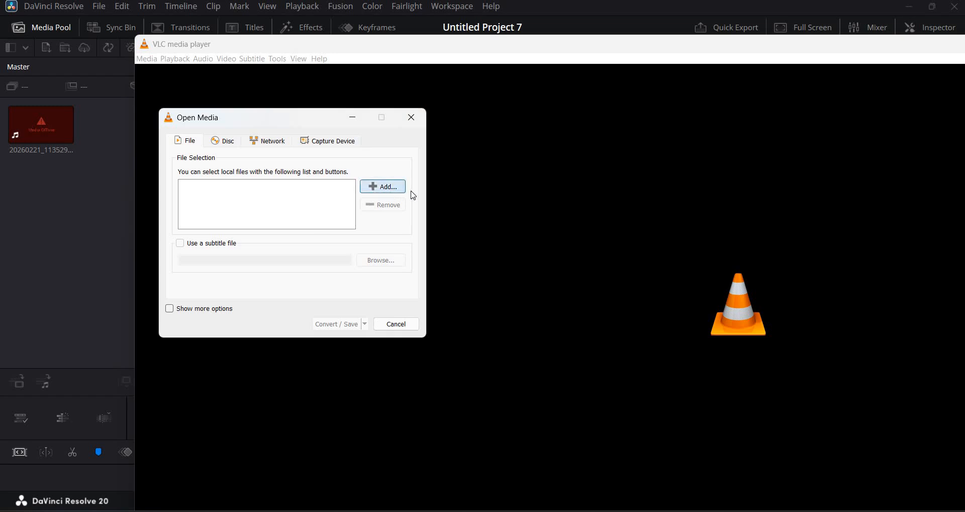
pyautogui.click(395, 186)
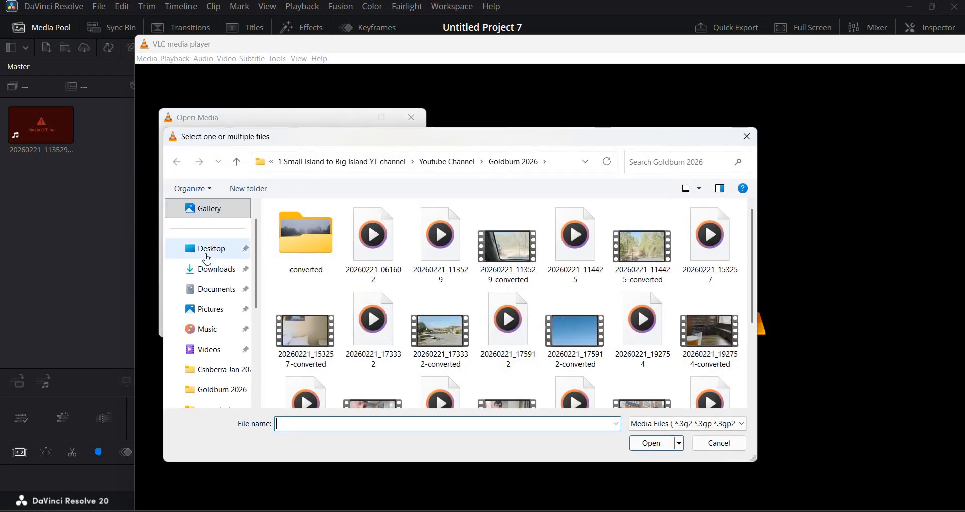
pyautogui.click(206, 257)
pyautogui.doubleClick(299, 223)
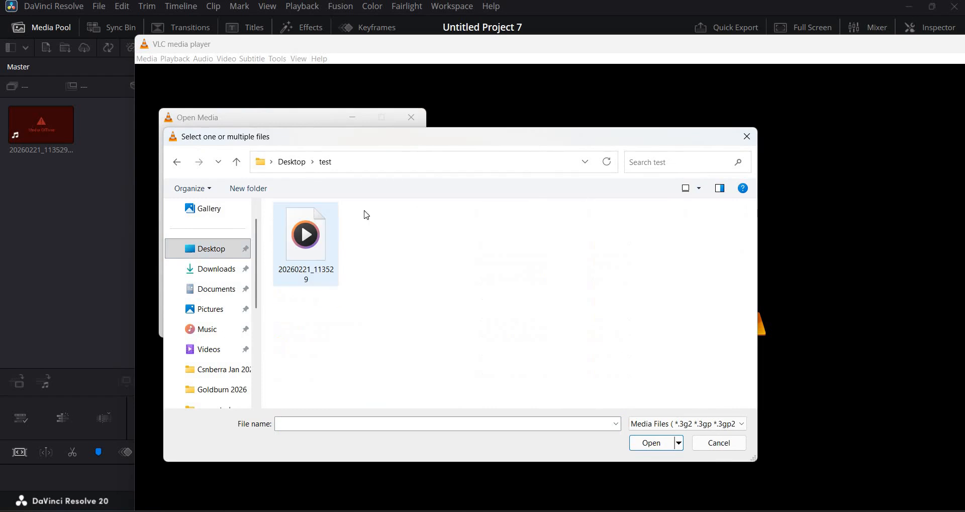
pyautogui.doubleClick(324, 249)
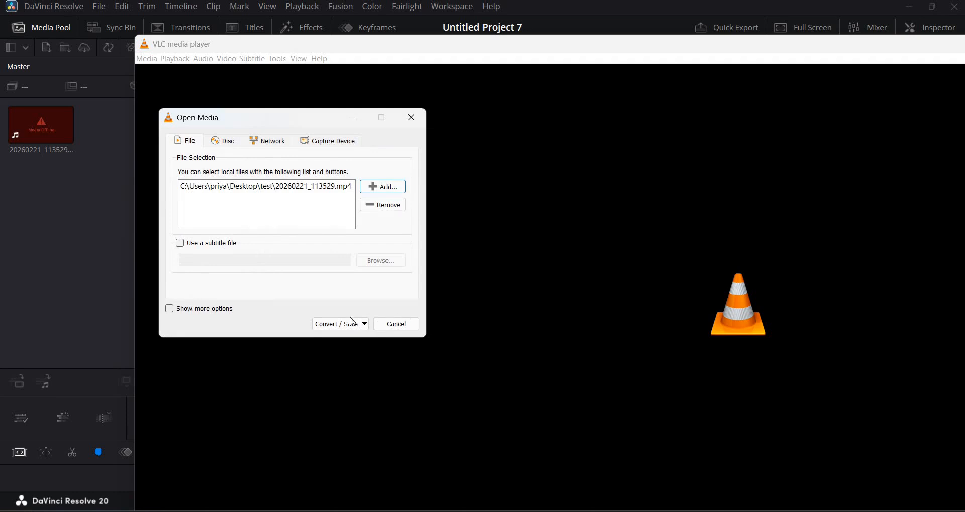
# Proceed to converting the added file and choose the Video - H.264 + MP3 (MP4) profile
pyautogui.click(366, 324)
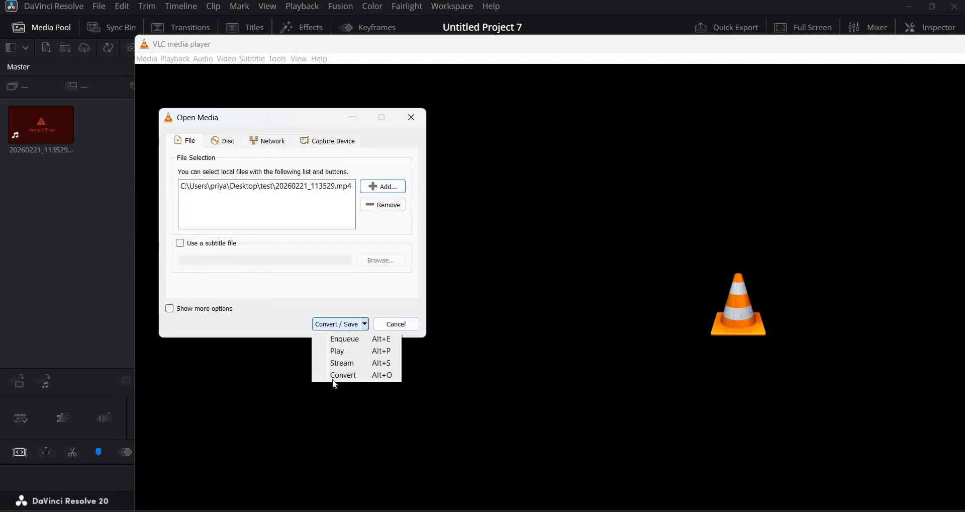
pyautogui.click(336, 375)
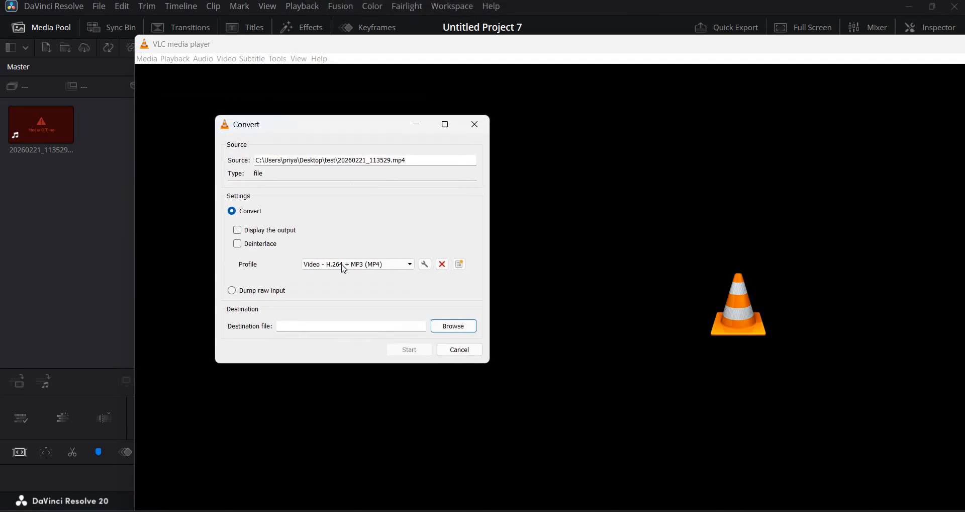
pyautogui.click(342, 264)
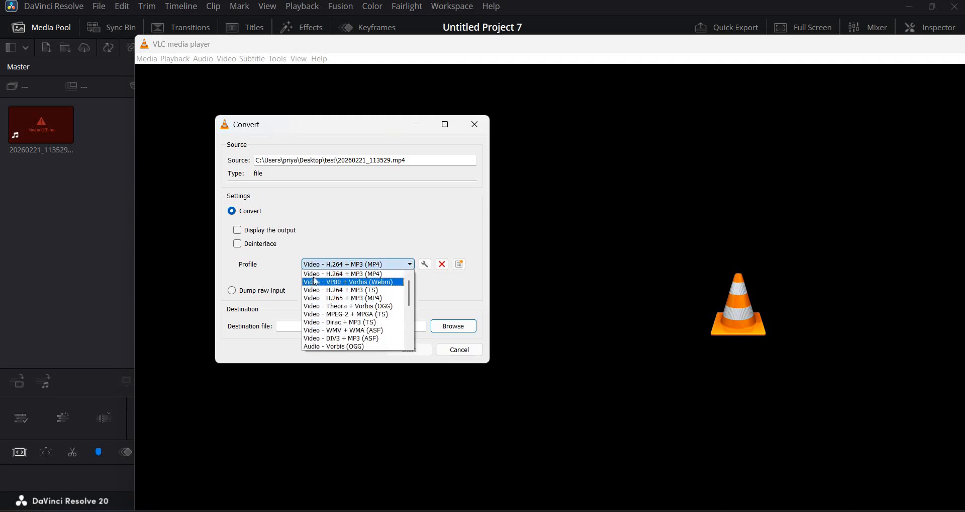
pyautogui.click(340, 274)
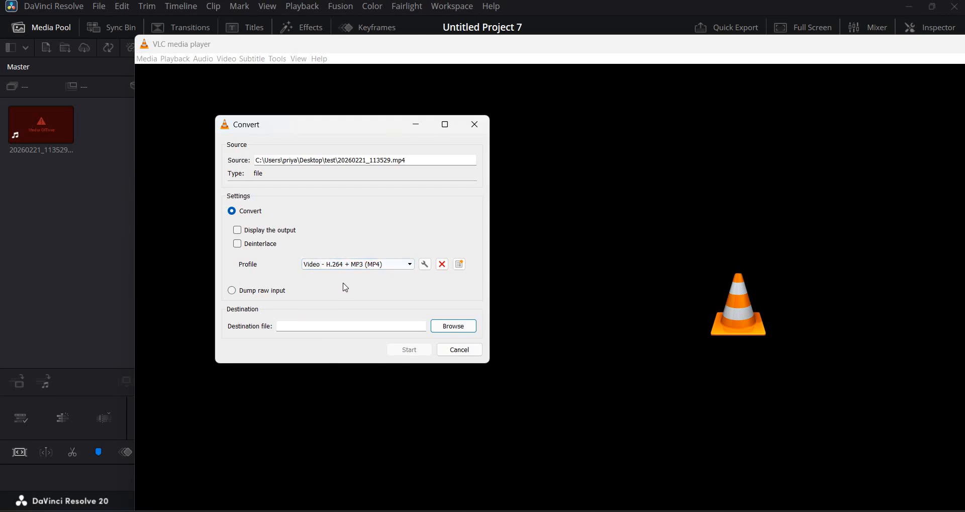
# Review the profile's audio codec and MP4/MOV encapsulation settings, and save the profile
pyautogui.click(424, 267)
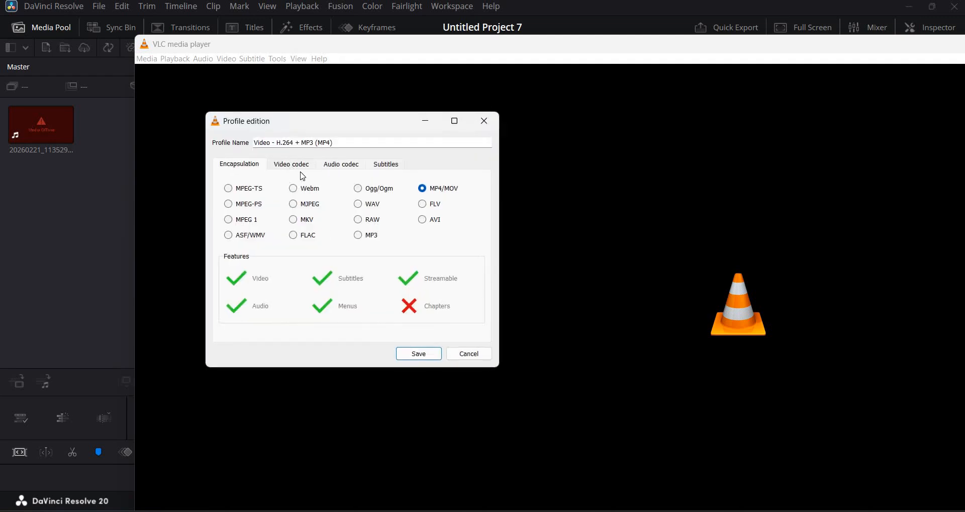
pyautogui.click(339, 171)
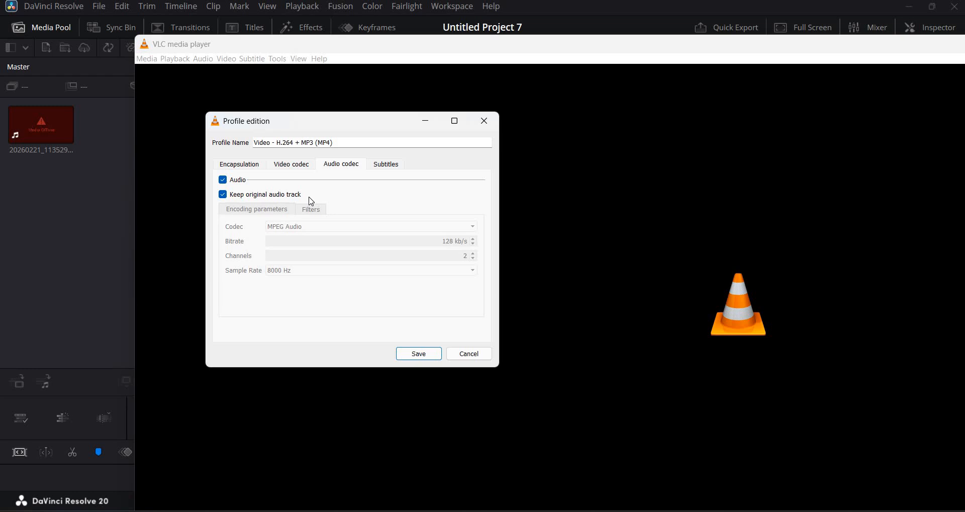
pyautogui.click(242, 165)
pyautogui.click(421, 353)
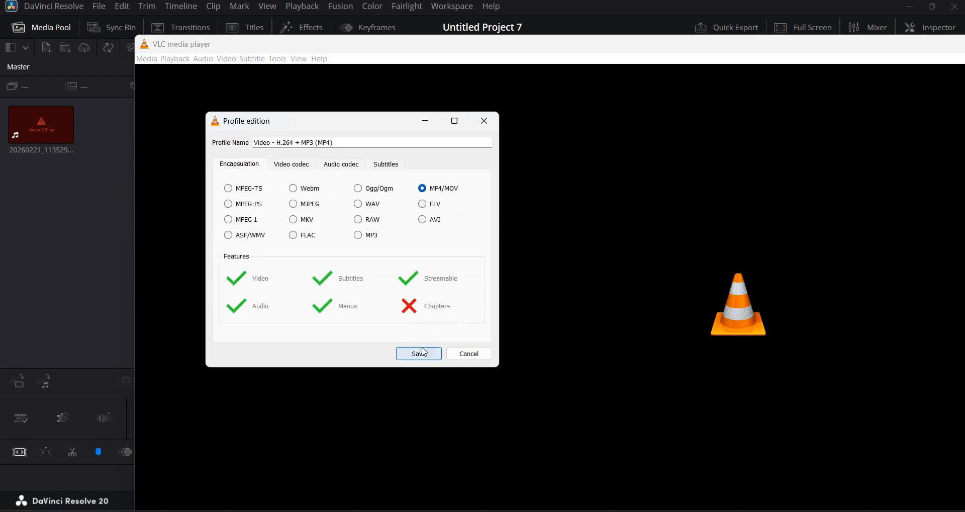
# Set the conversion's destination file to 20260221_113529.mp4 in the Desktop test folder
pyautogui.click(454, 325)
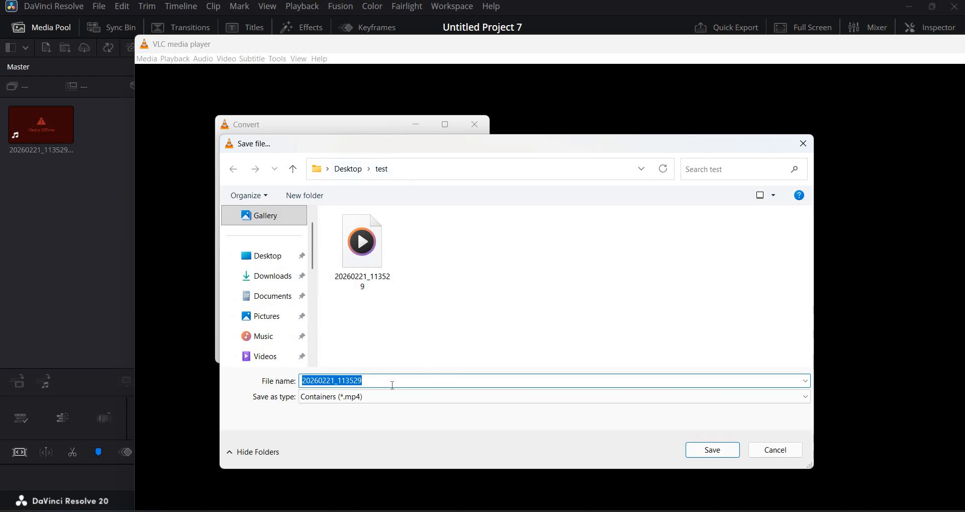
pyautogui.click(711, 449)
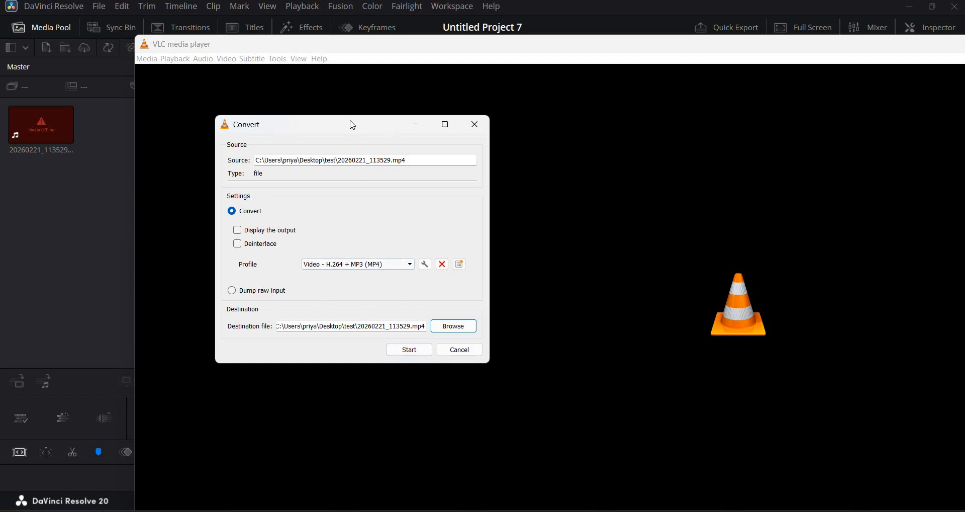
pyautogui.moveTo(395, 124); pyautogui.dragTo(437, 123)
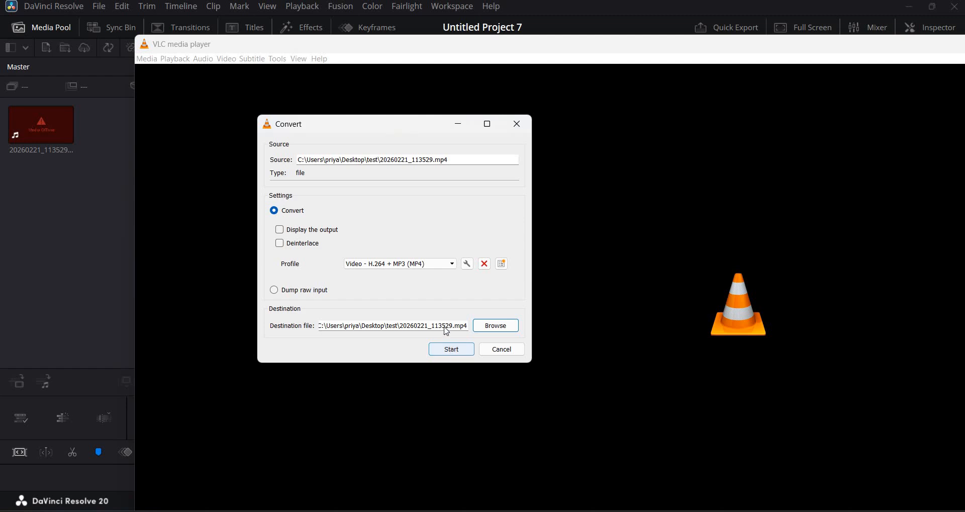
# Set the destination file name to 20260221_113529_converted in the test folder and start the conversion
pyautogui.click(495, 326)
pyautogui.click(413, 380)
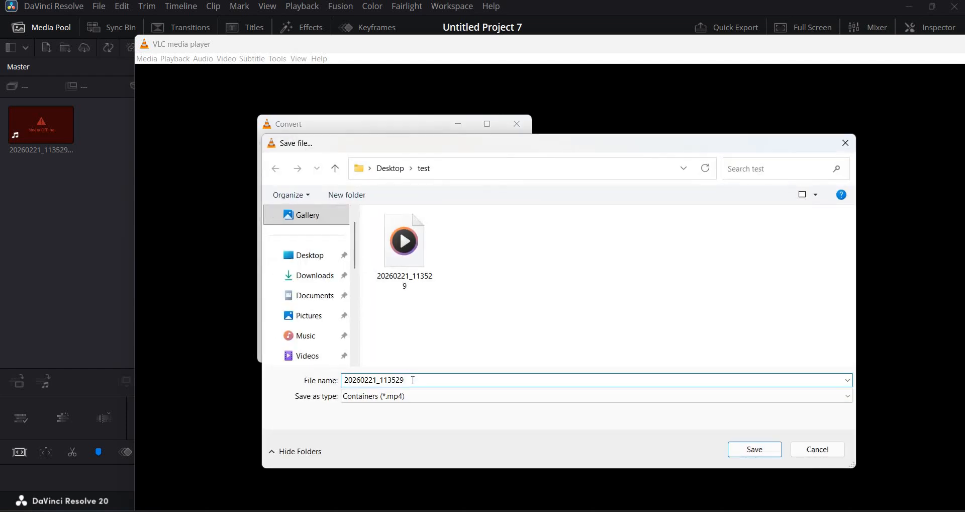
pyautogui.write('_converted')
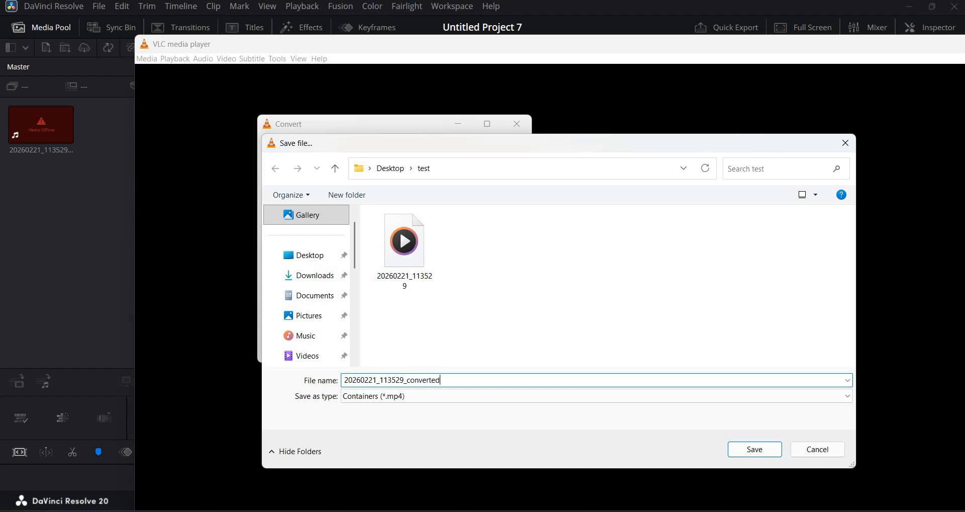
pyautogui.click(752, 451)
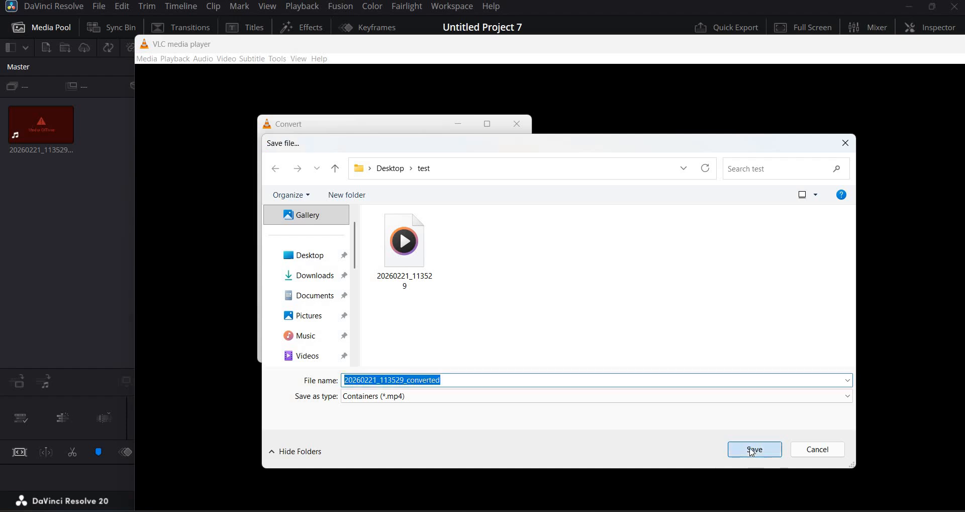
pyautogui.click(452, 350)
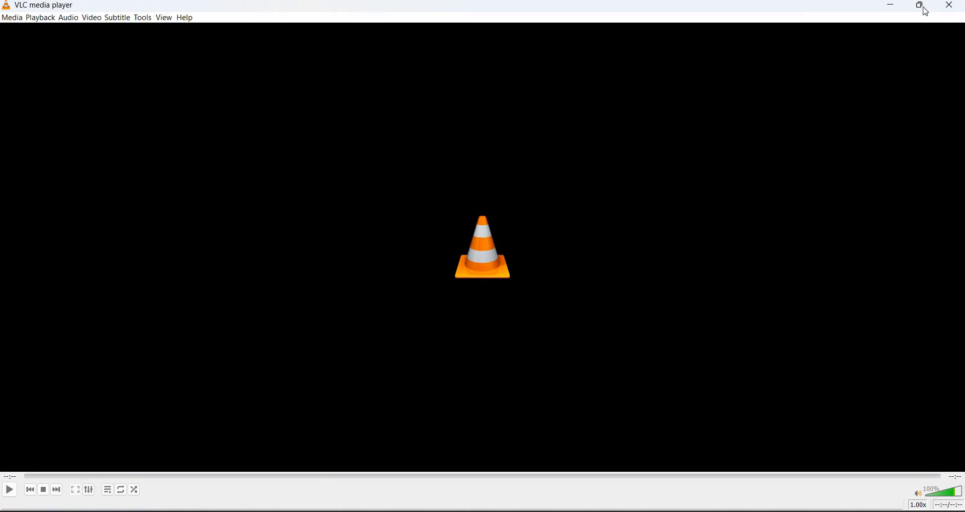
# Minimize VLC, return to the test folder in File Explorer, and play 20260221_113529_converted to check it
pyautogui.click(893, 6)
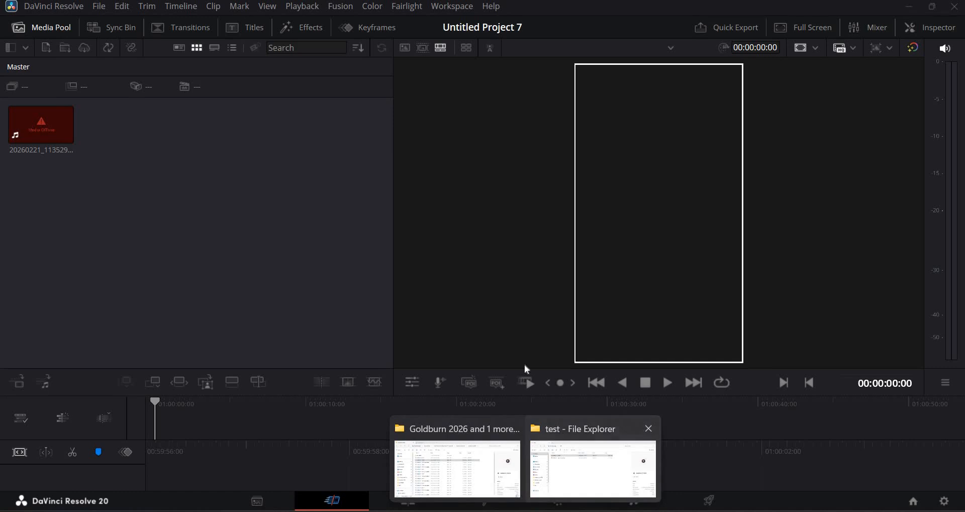
pyautogui.click(564, 442)
pyautogui.click(433, 280)
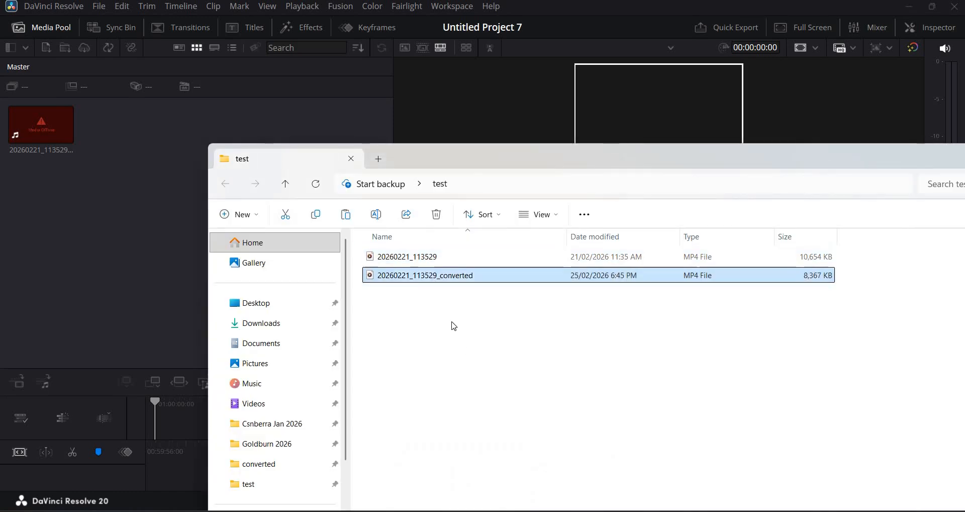
pyautogui.doubleClick(439, 275)
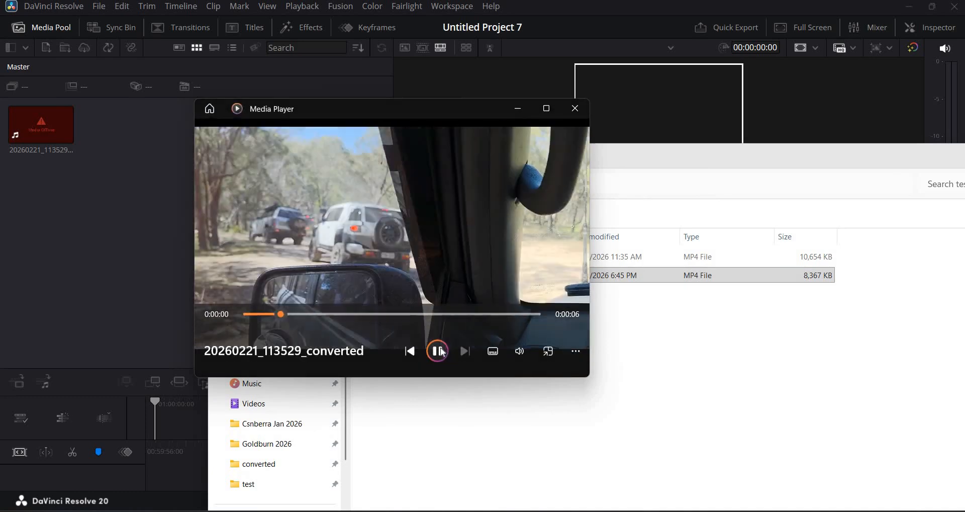
# Close the converted video's player and import 20260221_113529_converted from the test folder into DaVinci Resolve's media pool
pyautogui.click(437, 351)
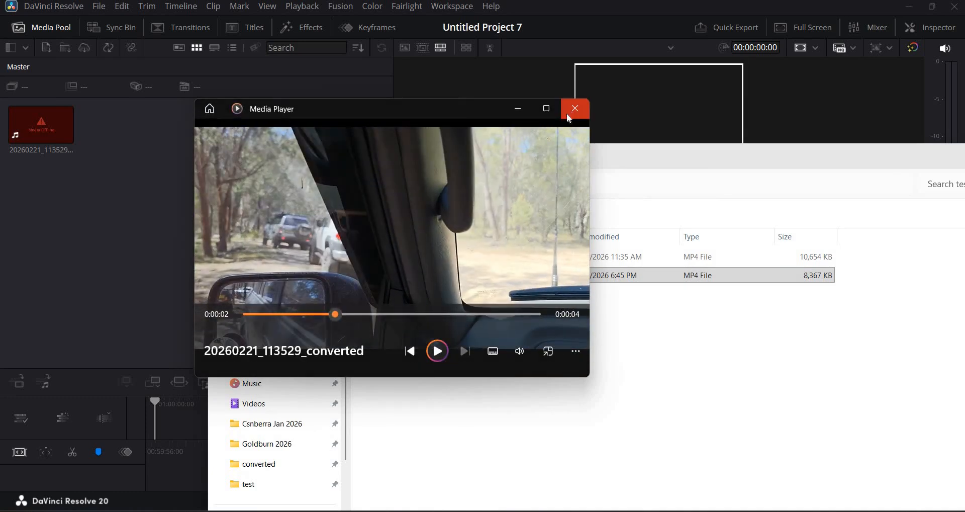
pyautogui.click(569, 118)
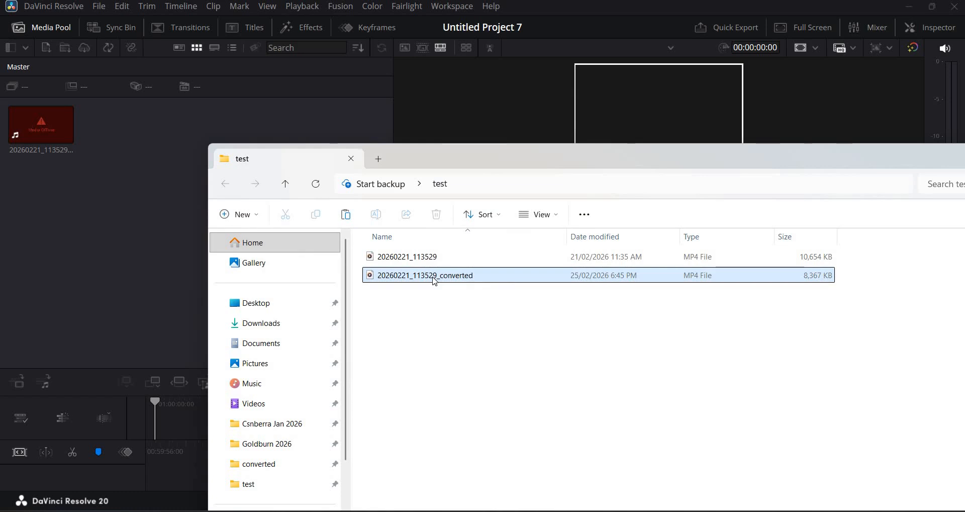
pyautogui.moveTo(434, 280); pyautogui.dragTo(162, 229)
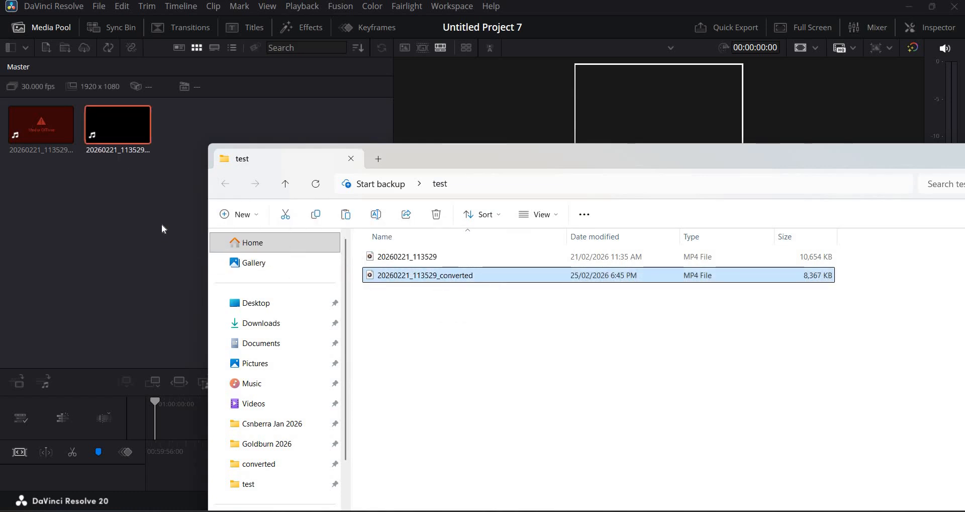
pyautogui.click(162, 229)
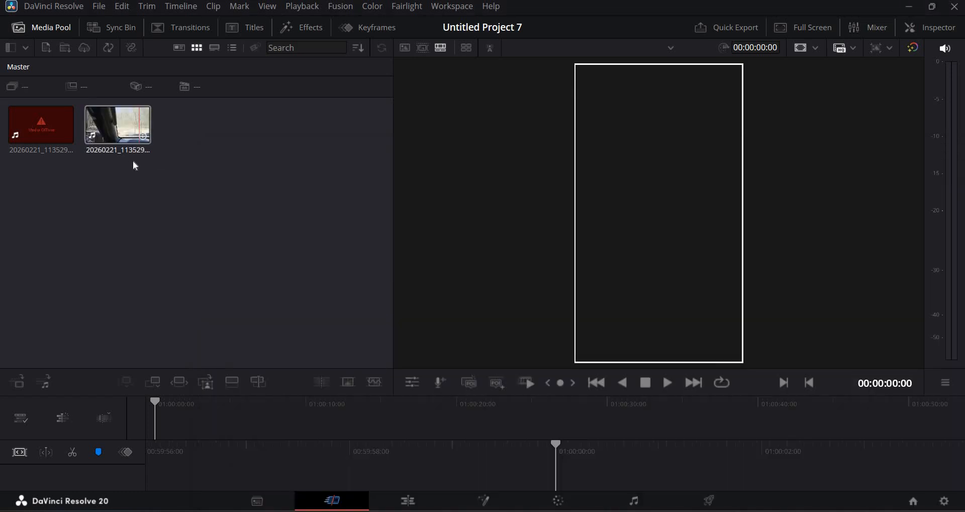
pyautogui.click(133, 145)
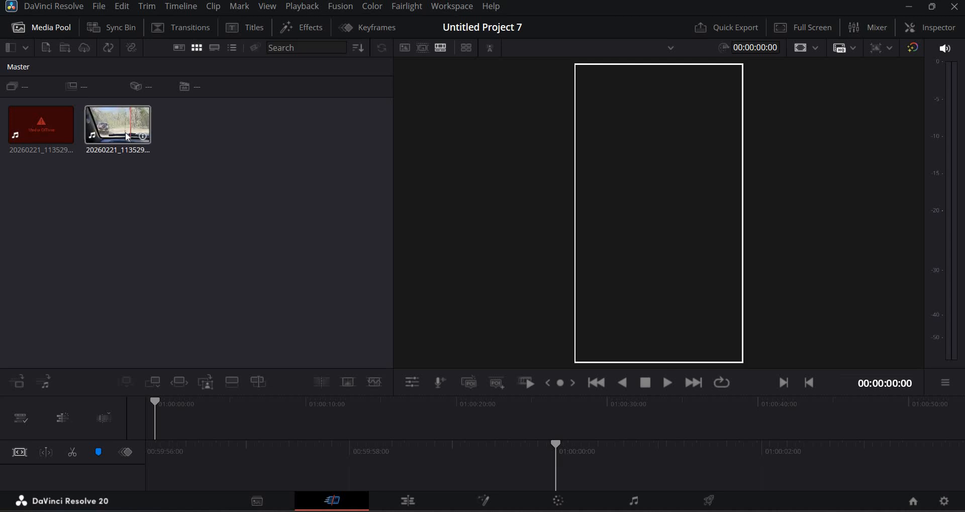
# Switch to the Edit page, place the converted clip at the start of a new timeline, and play part of it as a check
pyautogui.click(408, 500)
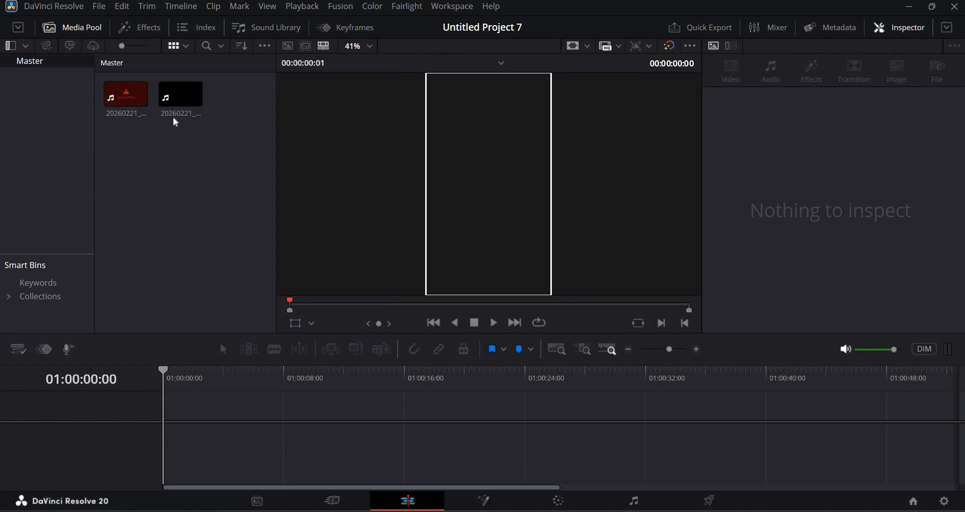
pyautogui.moveTo(176, 98); pyautogui.dragTo(375, 443)
pyautogui.moveTo(208, 406); pyautogui.dragTo(182, 391)
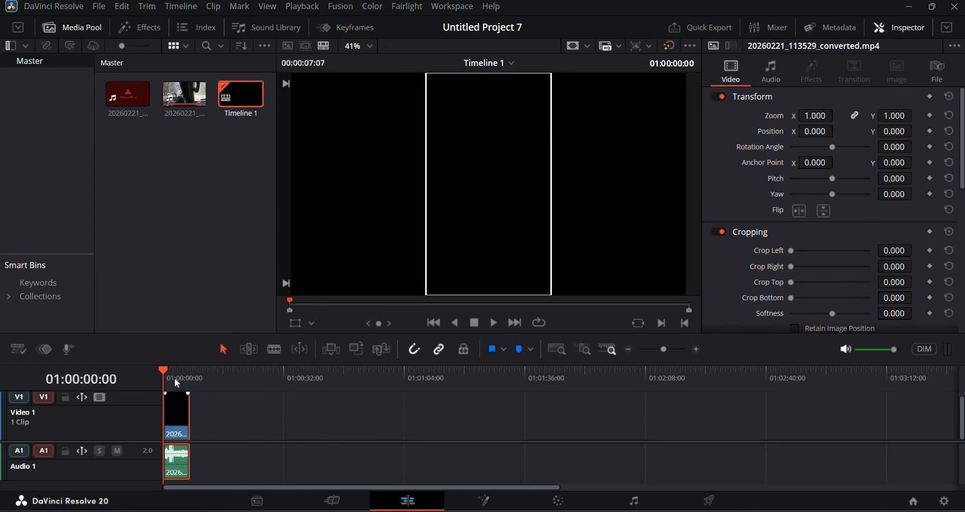
pyautogui.click(493, 323)
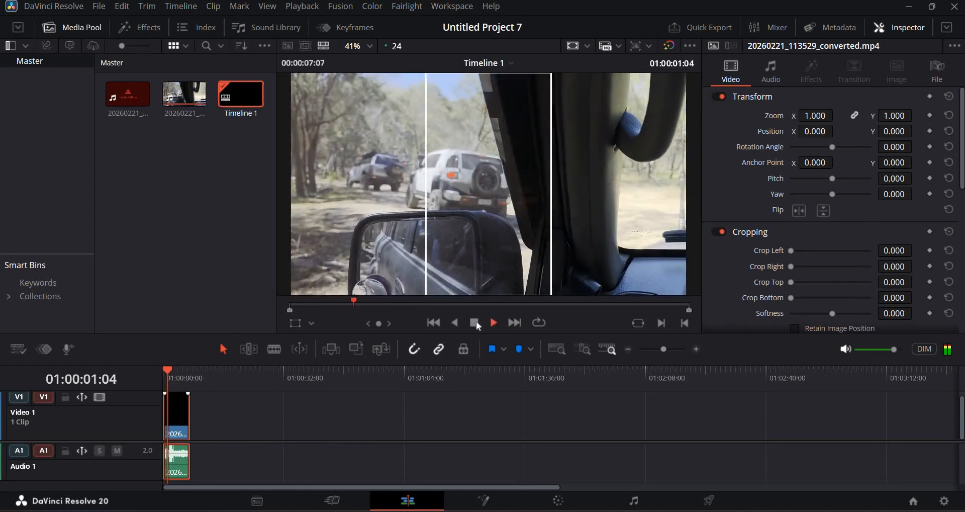
pyautogui.click(475, 323)
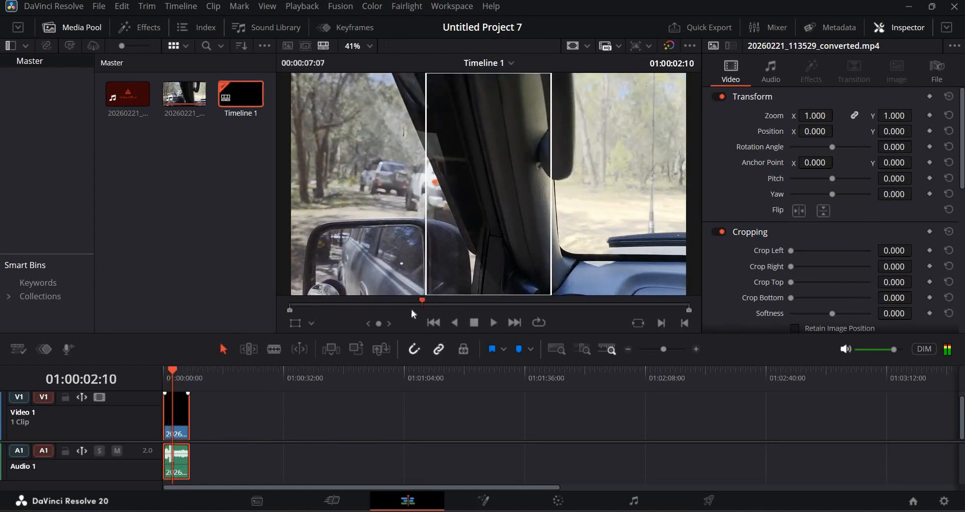